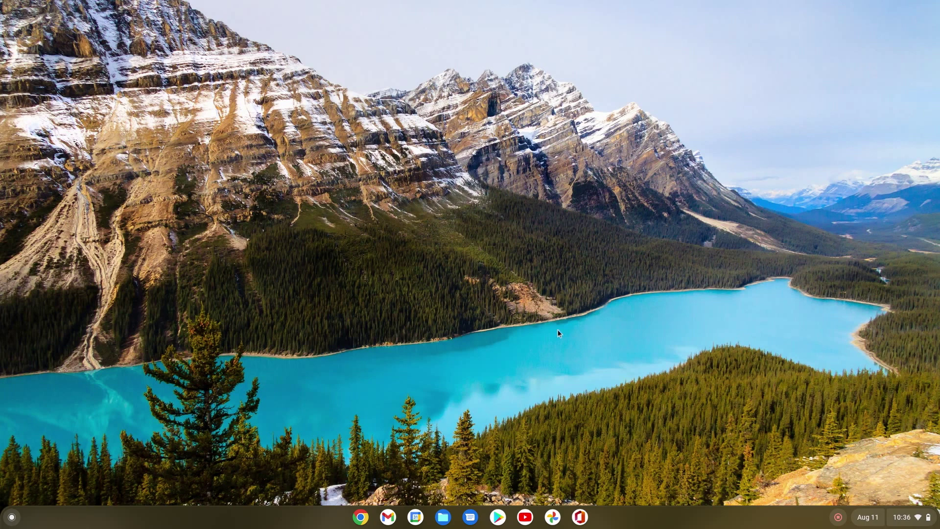
Step: Launch Chrome and load chrome://flags, removing the extra slash from the address
left_click(361, 517)
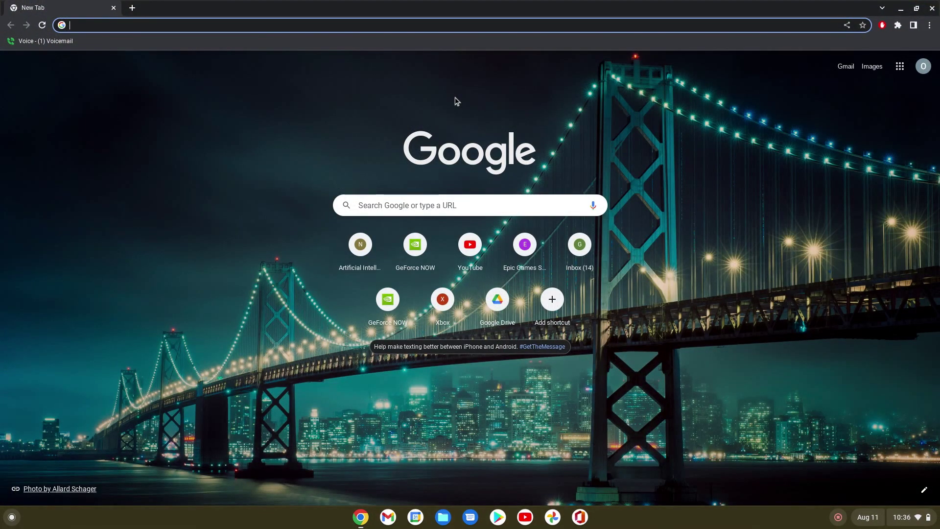
type("chr")
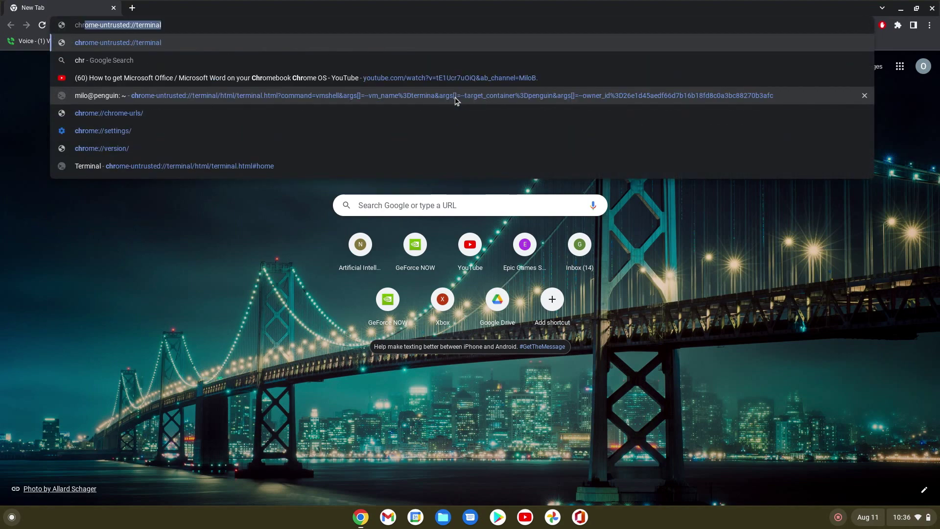
type("ome:///")
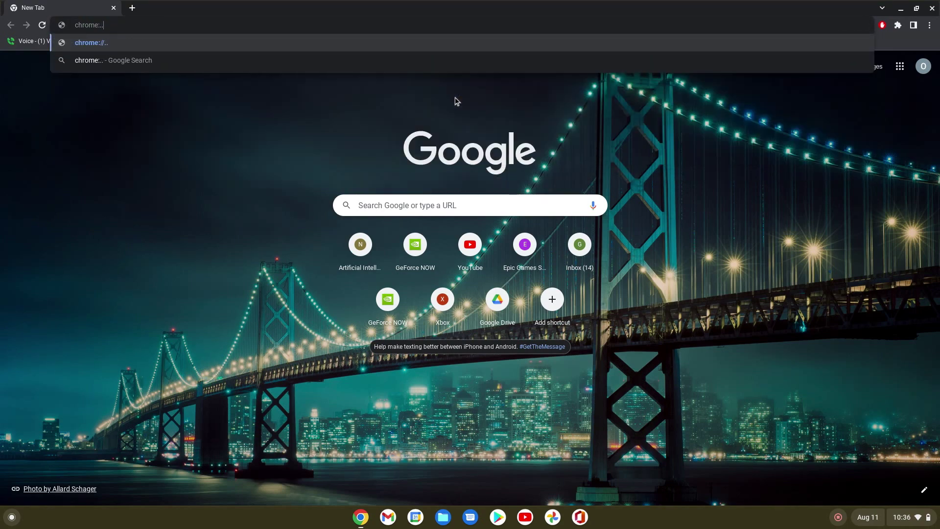
key("BackSpace")
type("//")
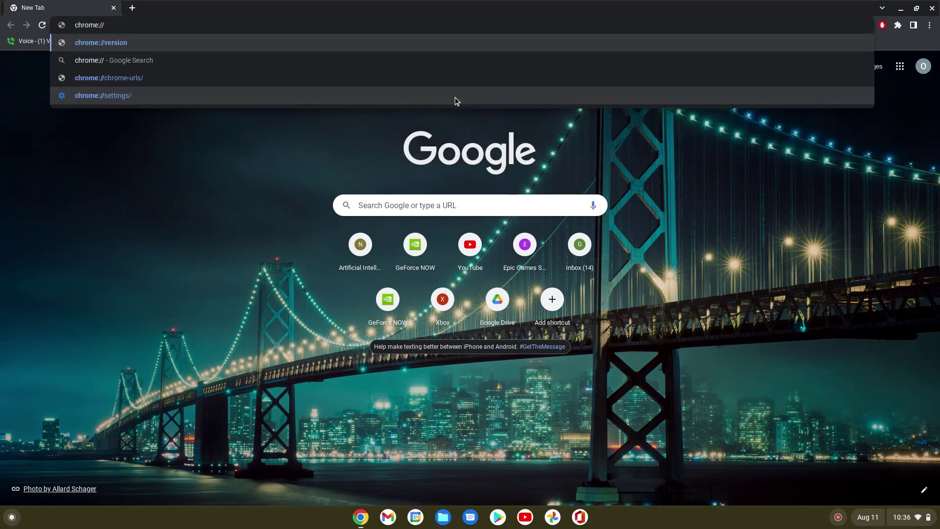
type("flags")
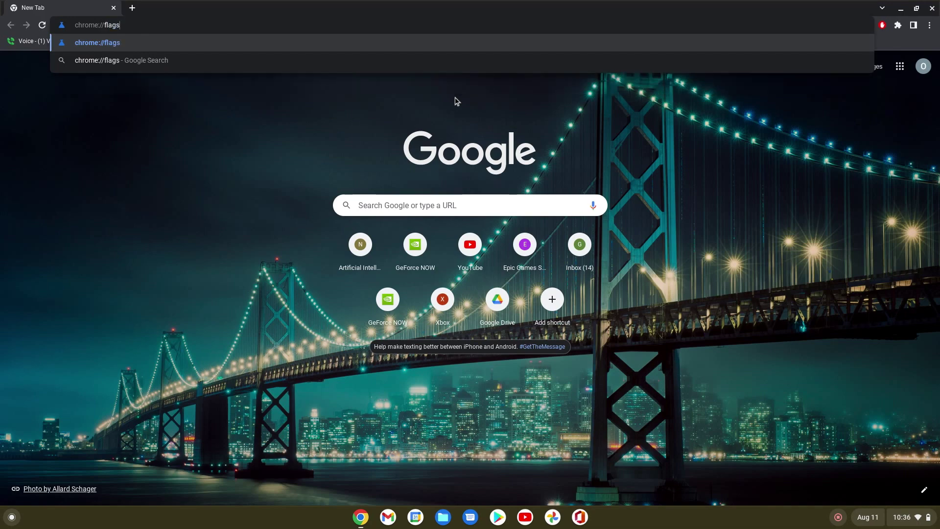
key("Return")
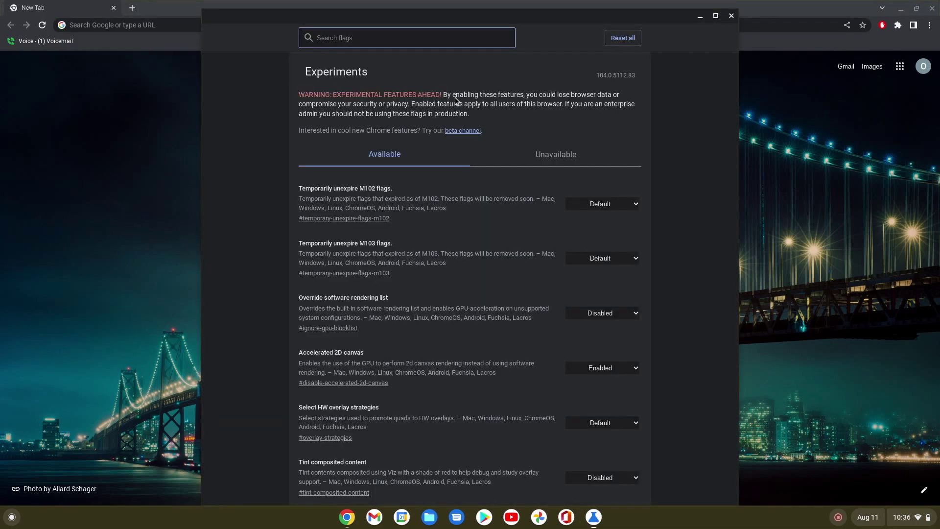
type("#crostini")
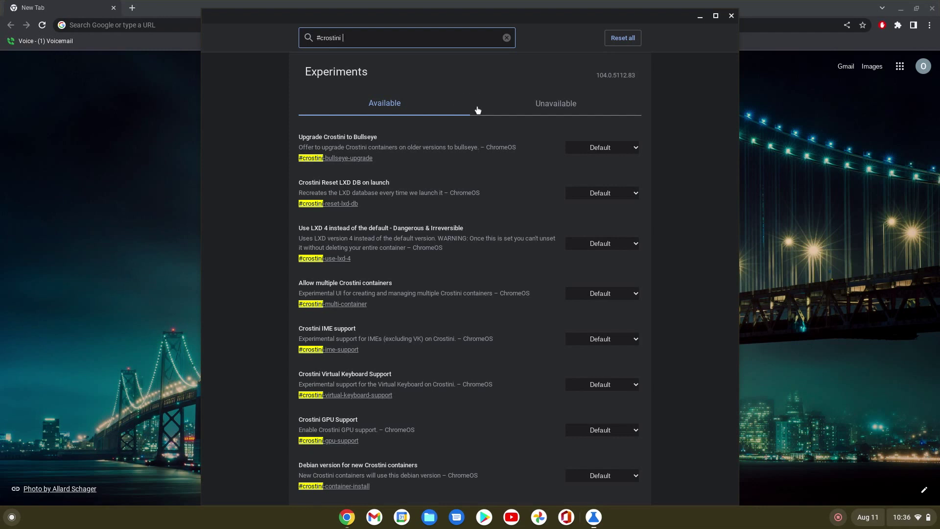
type(" gpu")
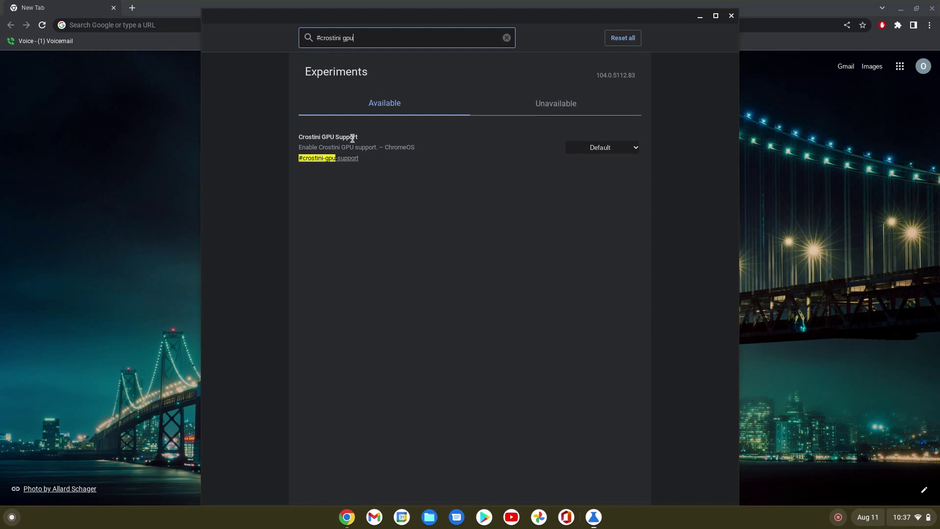
Step: Enable the Crostini GPU Support flag and restart the device to apply it
left_click(592, 150)
left_click(584, 177)
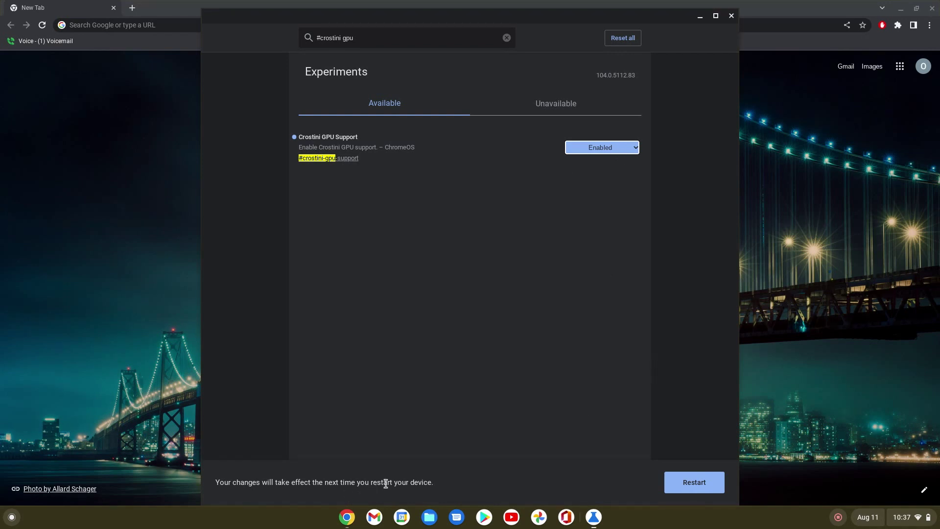
left_click(693, 481)
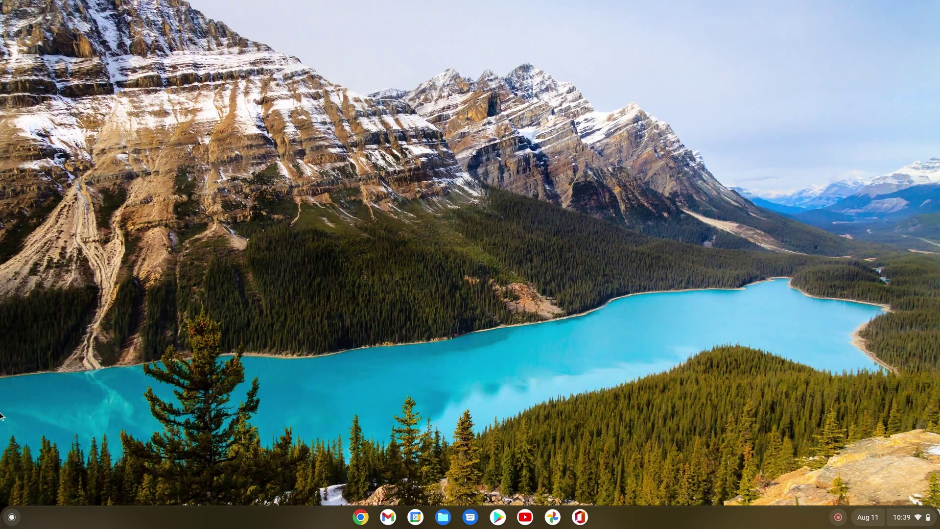
Step: After the restart, bring up the app launcher from the shelf
left_click(13, 517)
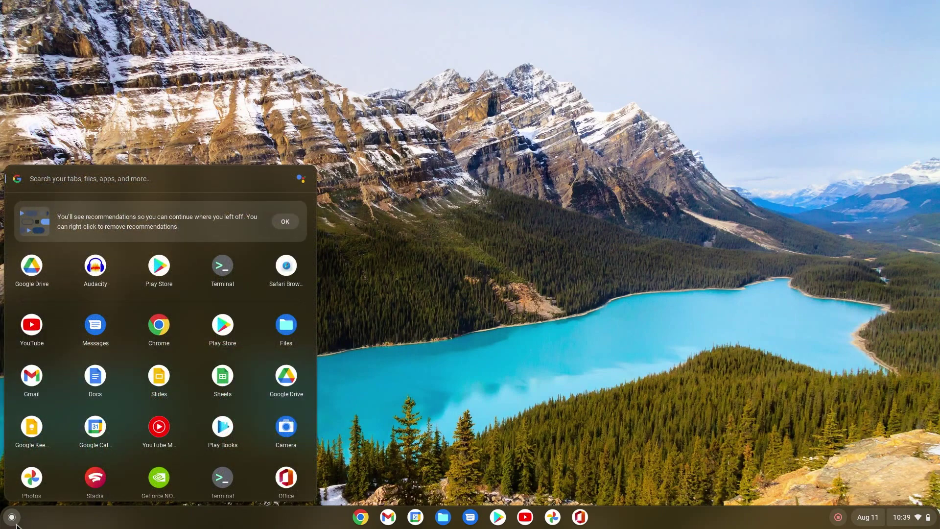
type("ter")
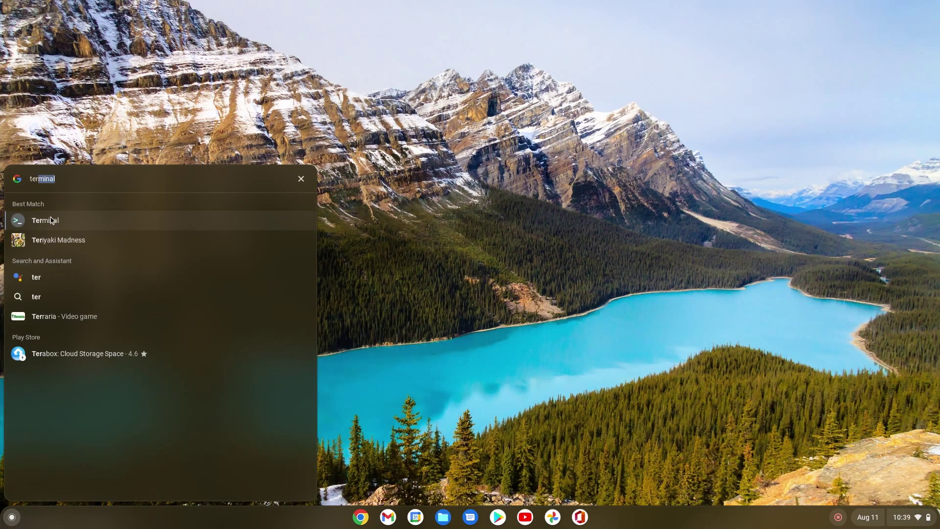
Step: Launch Terminal and start a shell in the penguin Linux container
left_click(53, 220)
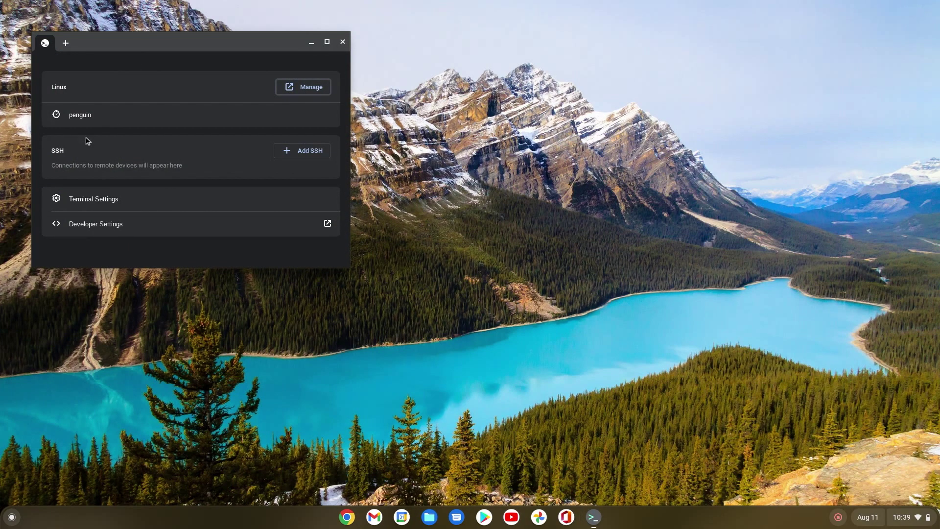
left_click(86, 117)
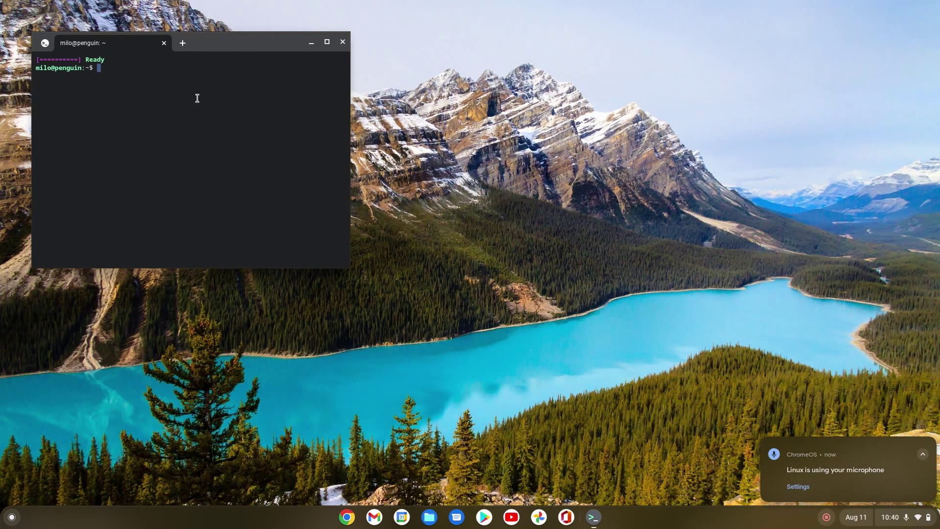
type("sudo ")
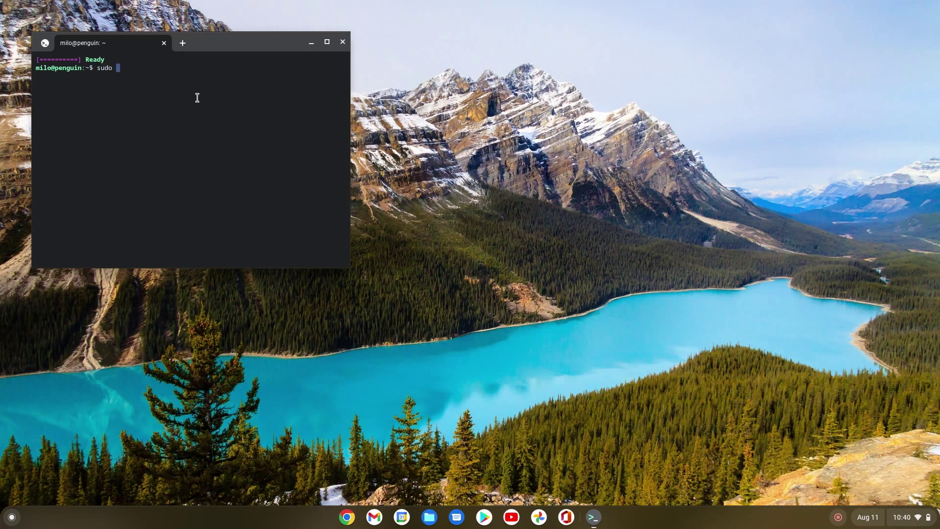
type("apt-get")
type(" update ")
type("&& su")
type("do apt-get upgrade -y")
Step: Run 'sudo apt-get update && sudo apt-get upgrade -y' in Terminal
key("Return")
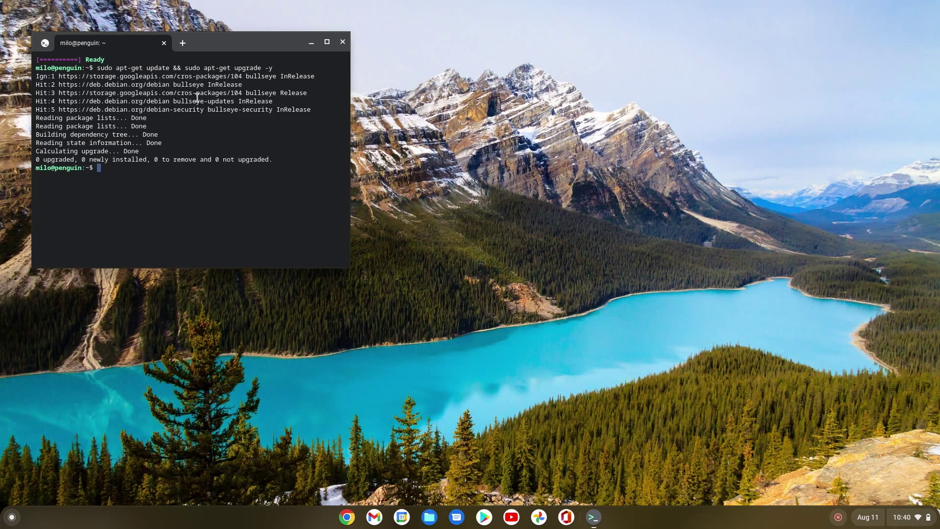
type("sudo ")
type("apt-get")
type(" install ")
type("mesa-uti")
type("ls ")
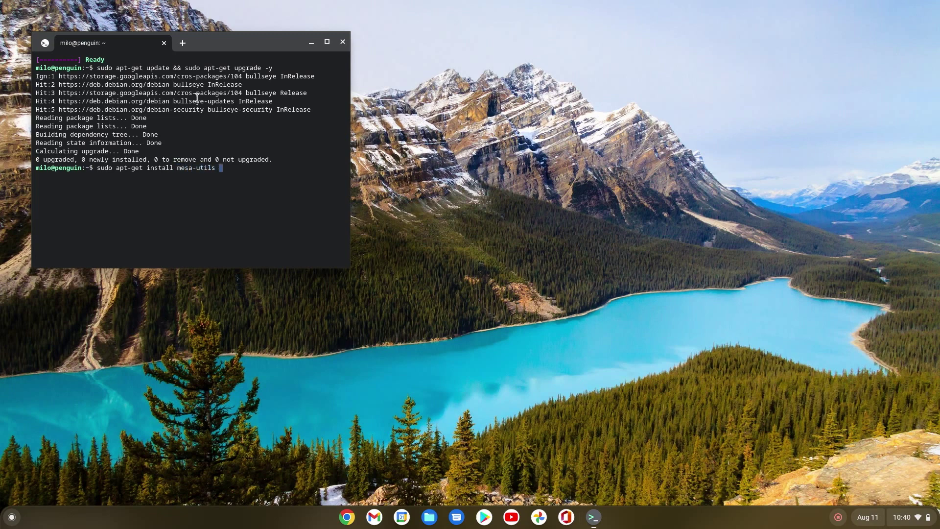
type("-y")
Step: Run 'sudo apt-get install mesa-utils -y' in Terminal
key("Return")
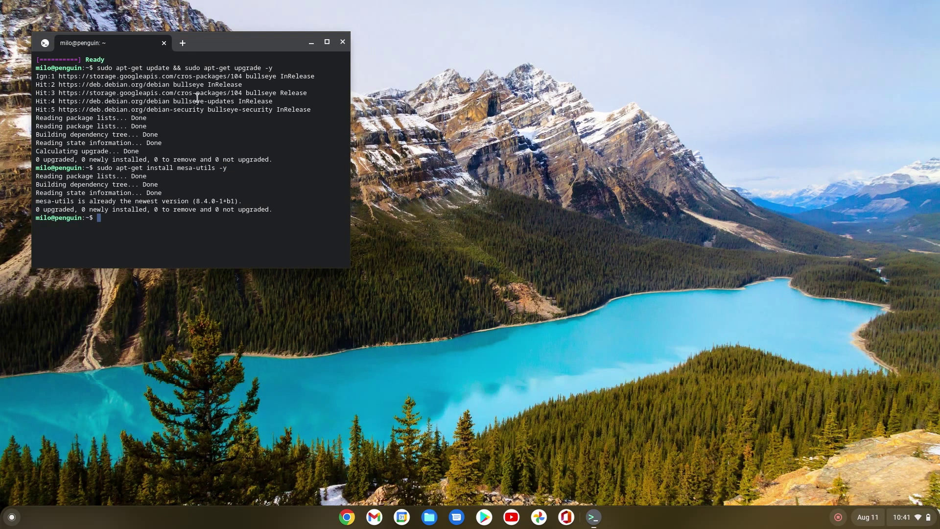
type("glxinfo -")
type("B")
Step: Run 'glxinfo -B' to check the renderer and acceleration status
key("Return")
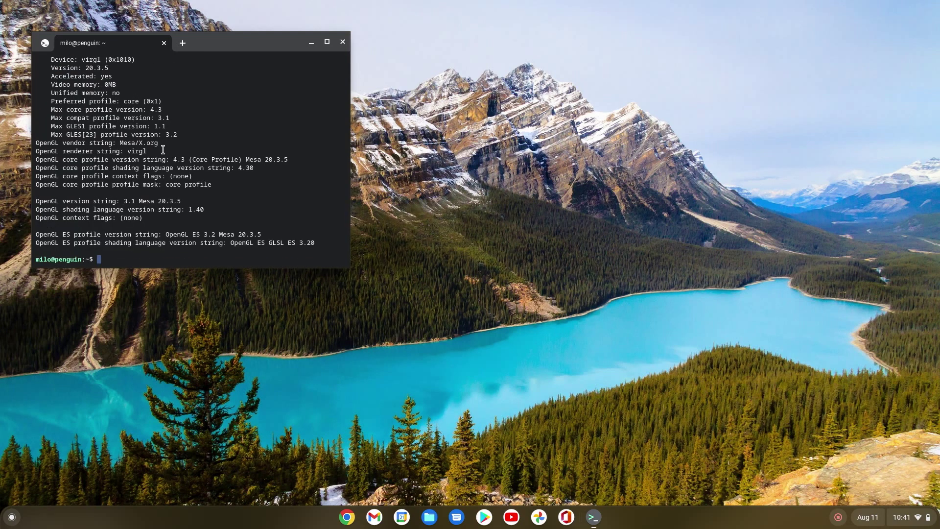
scroll(162, 150, "up", 2)
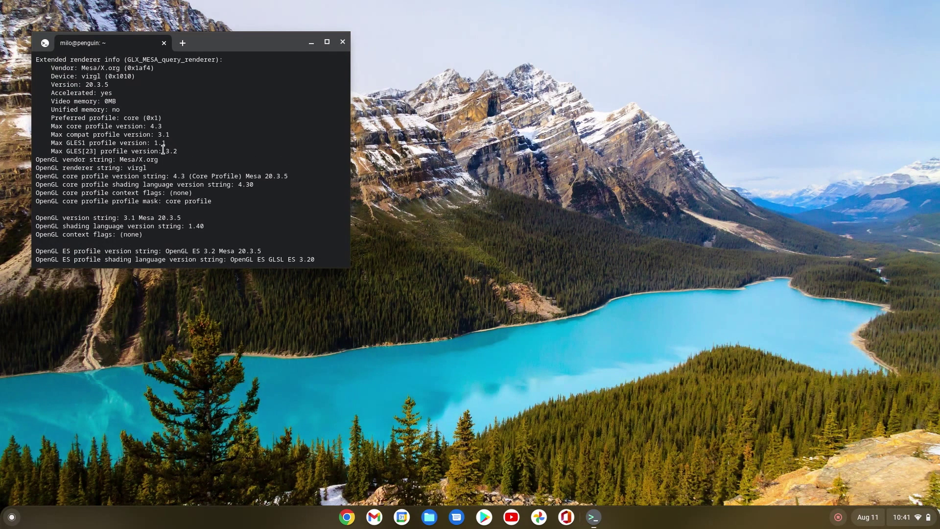
scroll(146, 132, "up", 1)
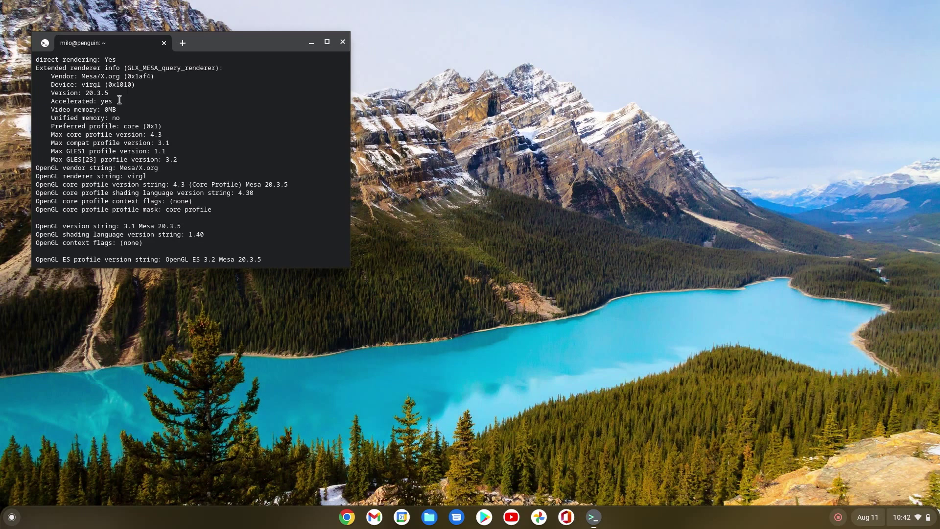
scroll(120, 100, "down", 1)
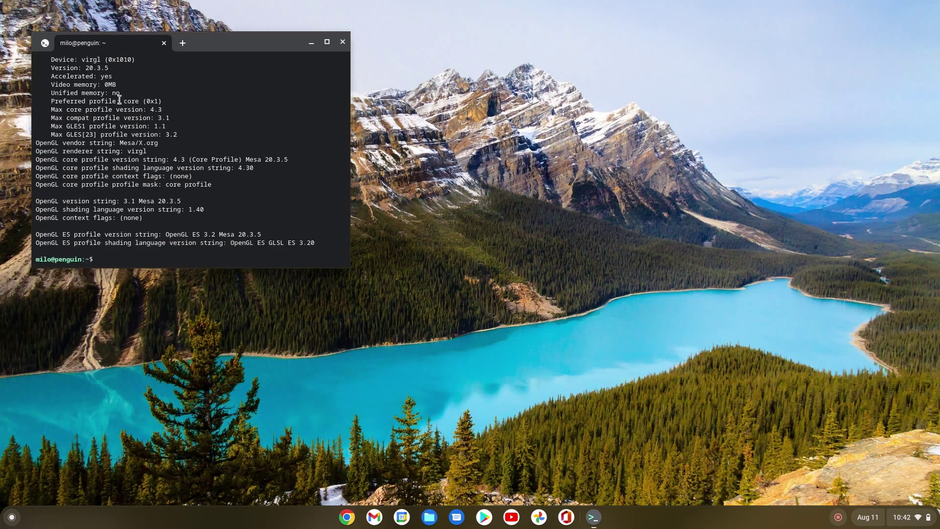